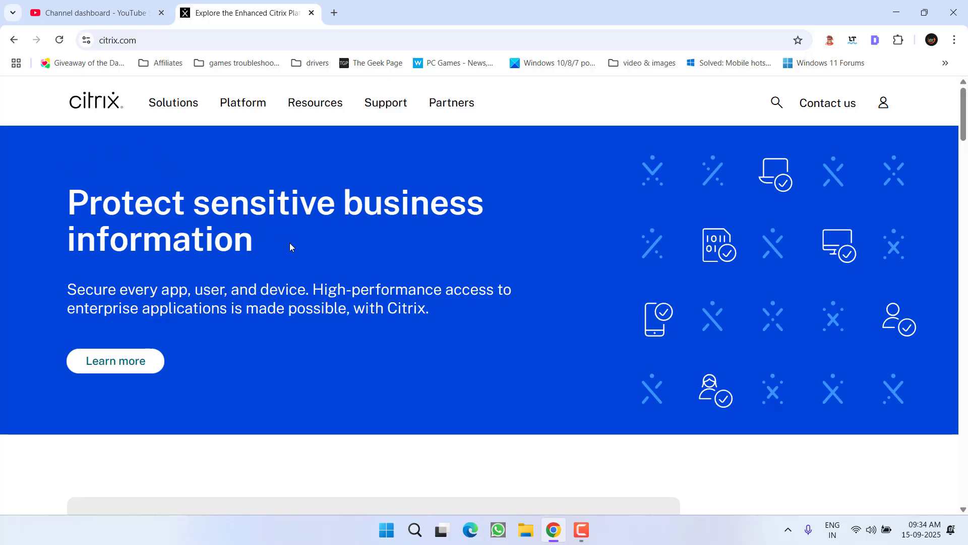
- Look through the Citrix home page's industry solutions, use cases and spotlight sections, and minimize the browser
{"action": "scroll", "coordinate": [290, 247], "scroll_direction": "down", "scroll_amount": 12}
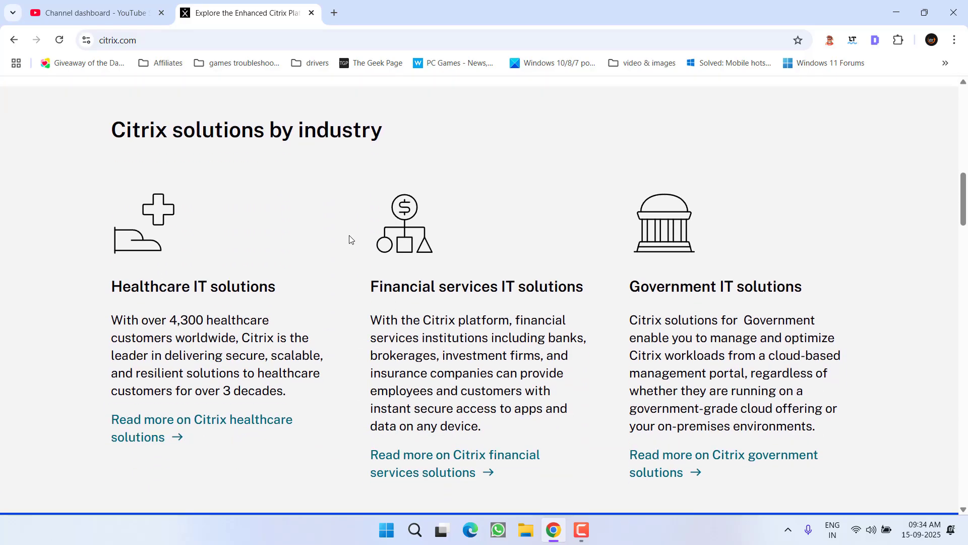
{"action": "scroll", "coordinate": [349, 236], "scroll_direction": "down", "scroll_amount": 15}
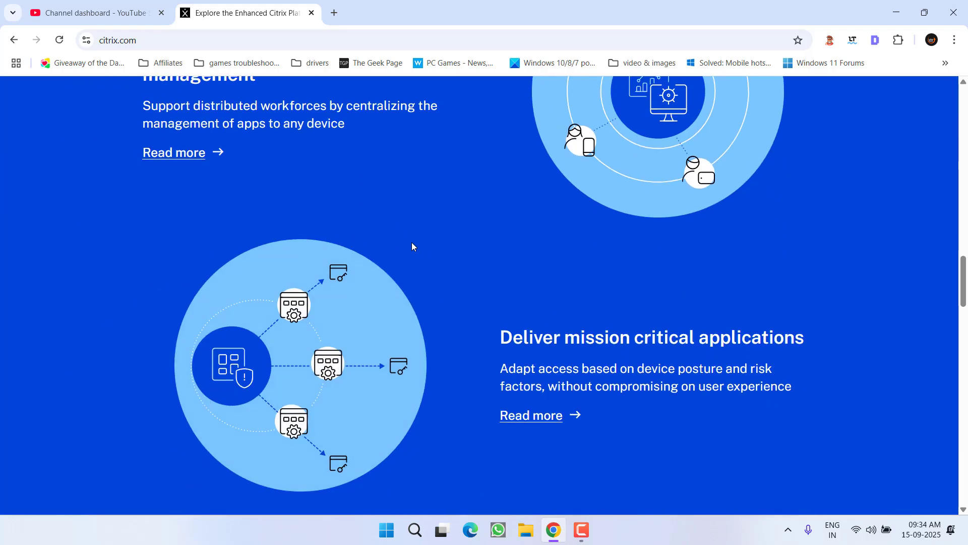
{"action": "scroll", "coordinate": [412, 247], "scroll_direction": "down", "scroll_amount": 16}
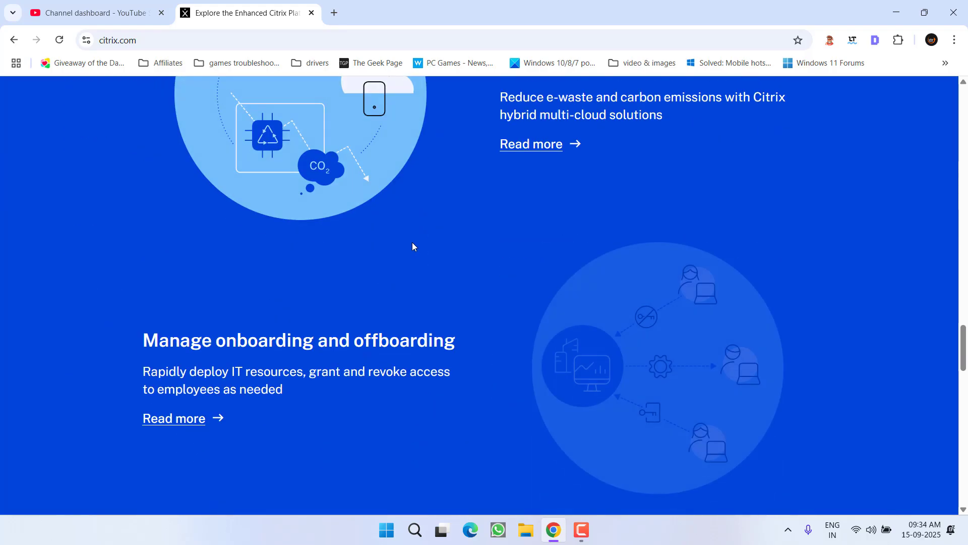
{"action": "scroll", "coordinate": [412, 247], "scroll_direction": "down", "scroll_amount": 4}
{"action": "scroll", "coordinate": [414, 262], "scroll_direction": "down", "scroll_amount": 6}
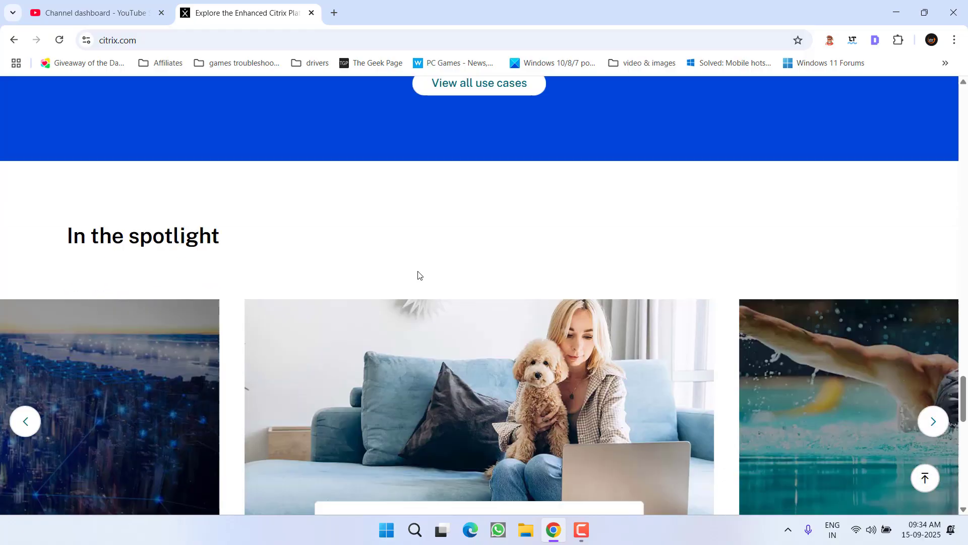
{"action": "scroll", "coordinate": [419, 273], "scroll_direction": "down", "scroll_amount": 15}
{"action": "scroll", "coordinate": [424, 316], "scroll_direction": "up", "scroll_amount": 12}
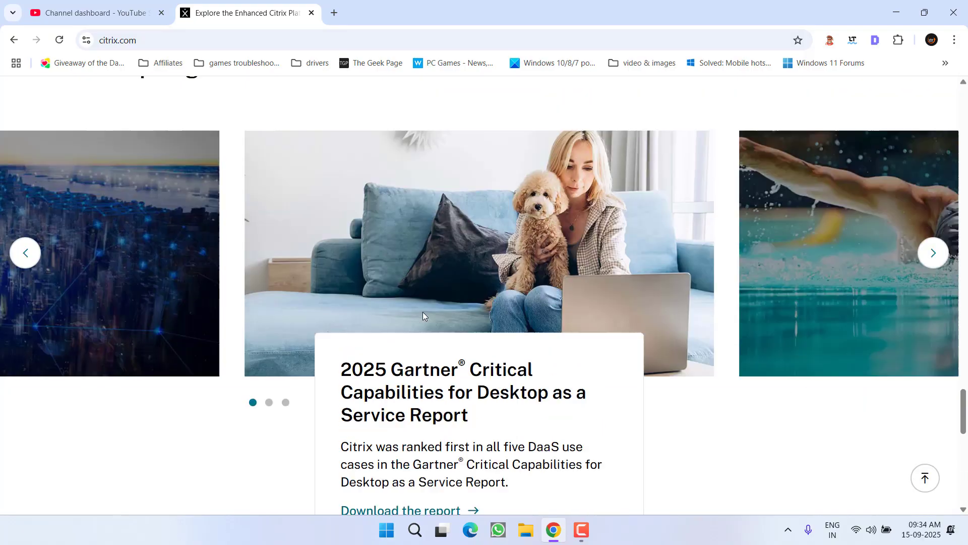
{"action": "scroll", "coordinate": [423, 316], "scroll_direction": "up", "scroll_amount": 8}
{"action": "left_click", "coordinate": [896, 12]}
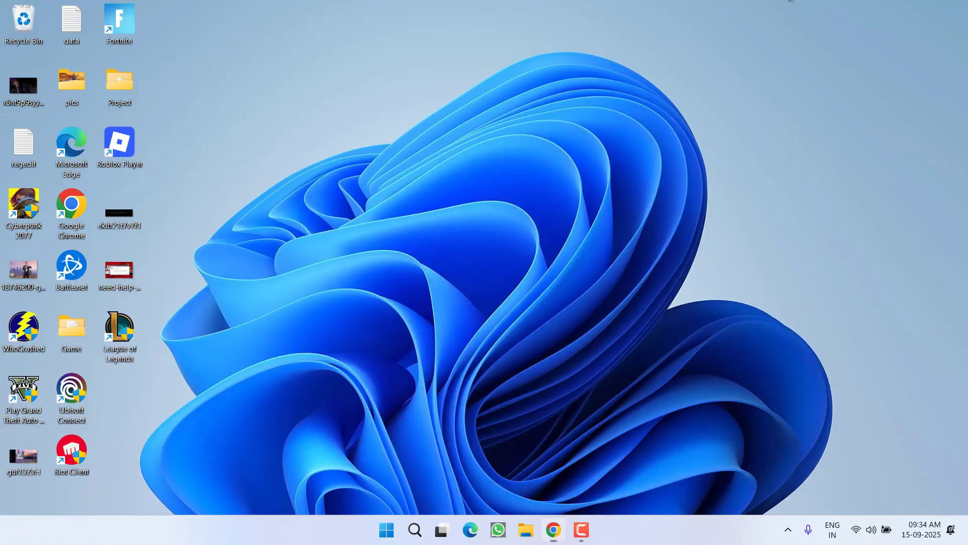
- Open the Windows Services console by running services.msc
{"action": "right_click", "coordinate": [388, 529]}
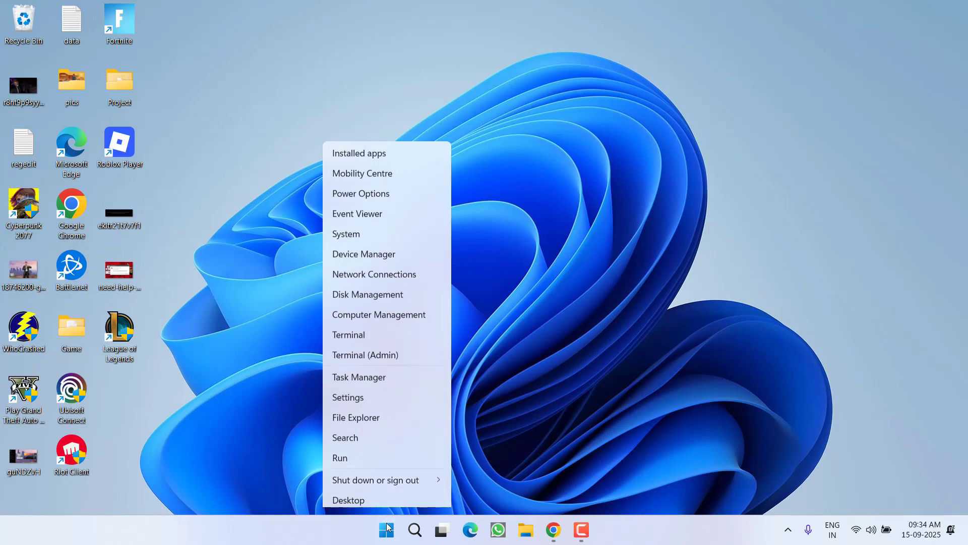
{"action": "left_click", "coordinate": [358, 453]}
{"action": "type", "text": "se"}
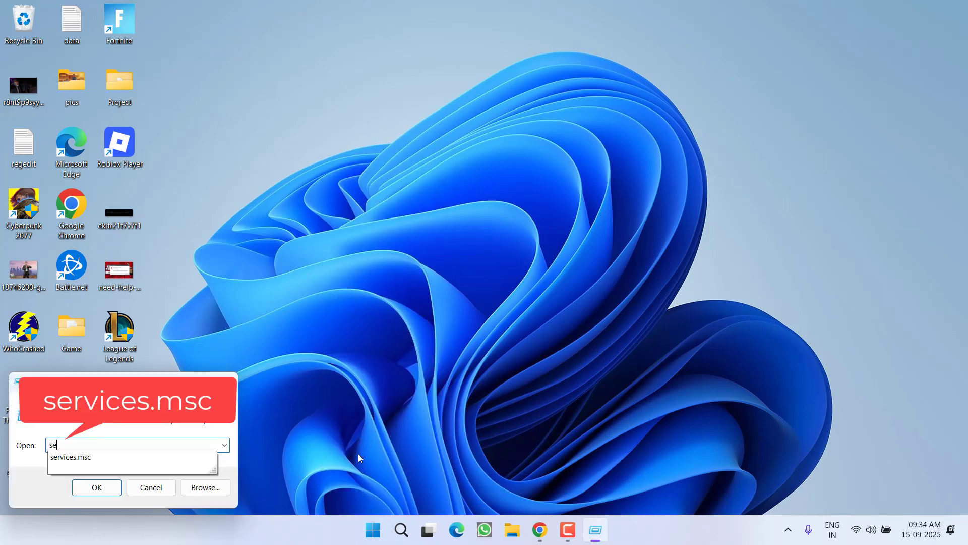
{"action": "key", "text": "Down"}
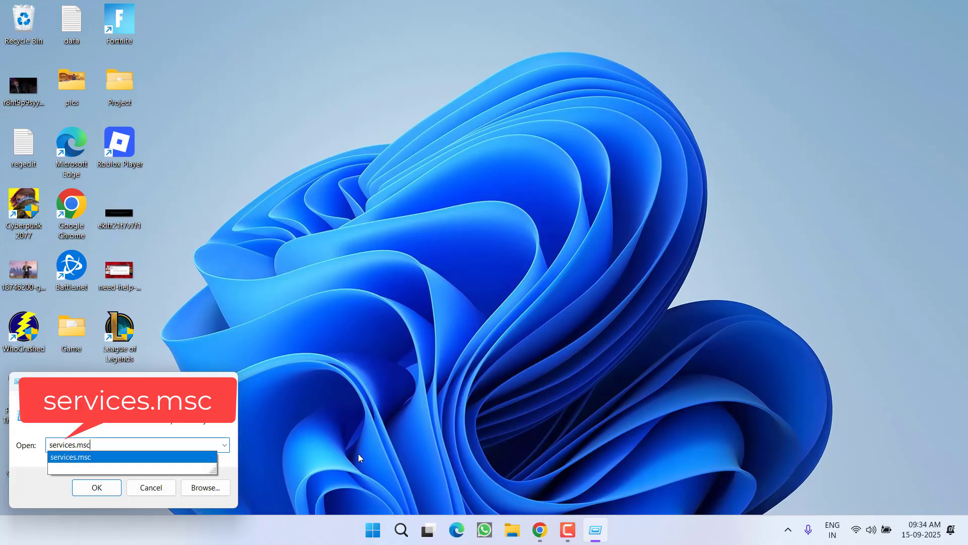
{"action": "key", "text": "Return"}
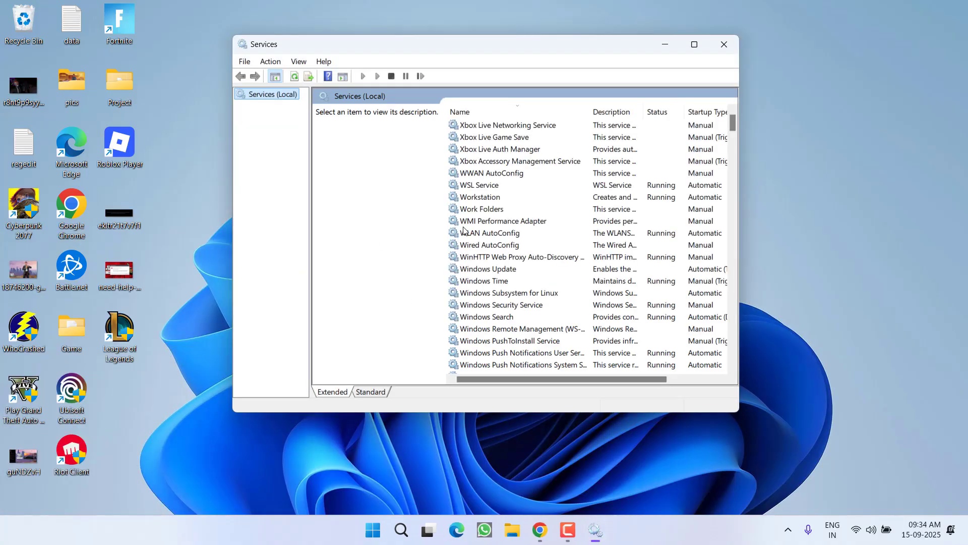
- Find the vgc service, open its properties and start the service
{"action": "left_click", "coordinate": [468, 231]}
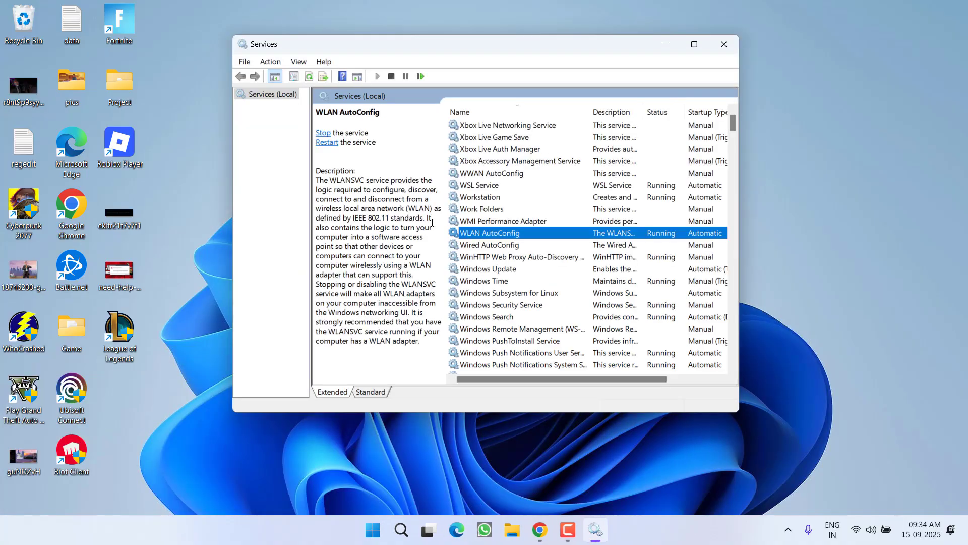
{"action": "key", "text": "v"}
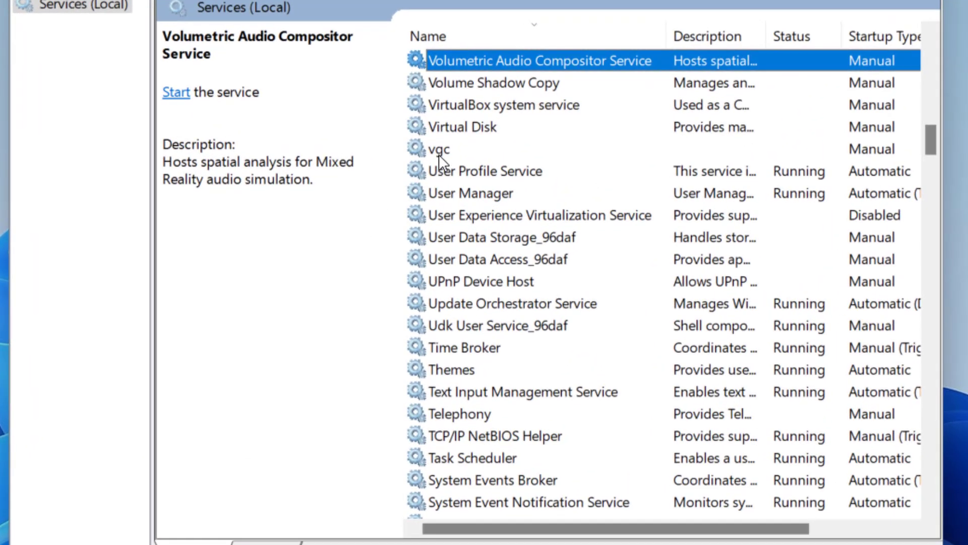
{"action": "left_click", "coordinate": [465, 175]}
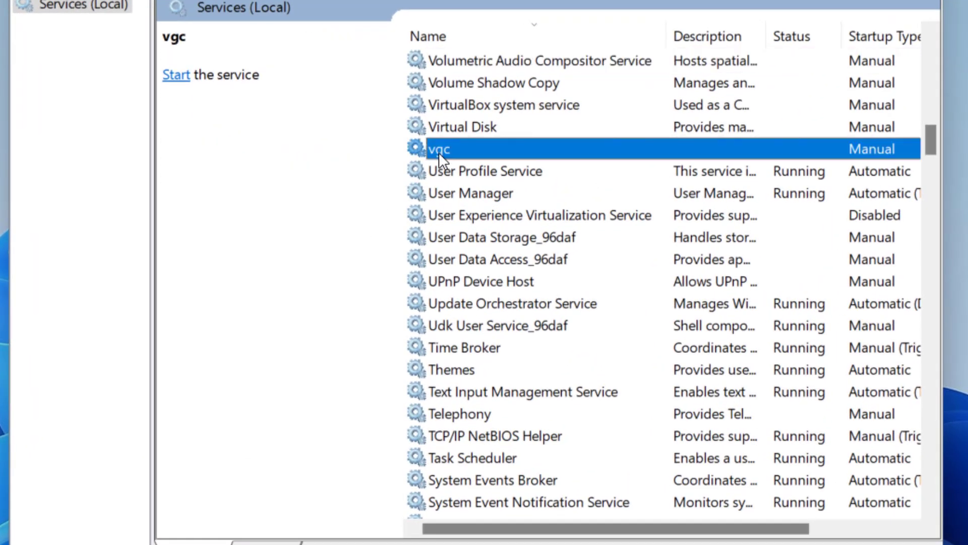
{"action": "double_click", "coordinate": [453, 151]}
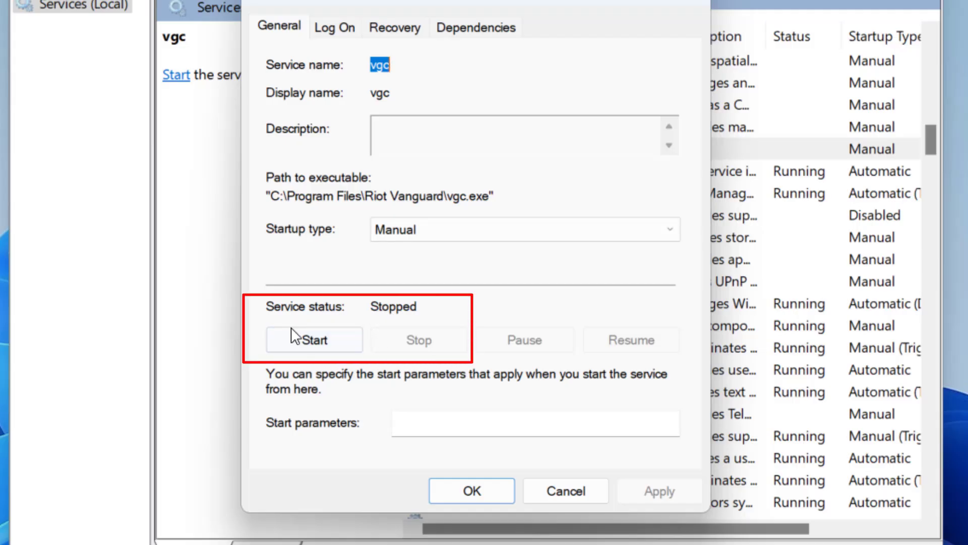
{"action": "left_click", "coordinate": [310, 344]}
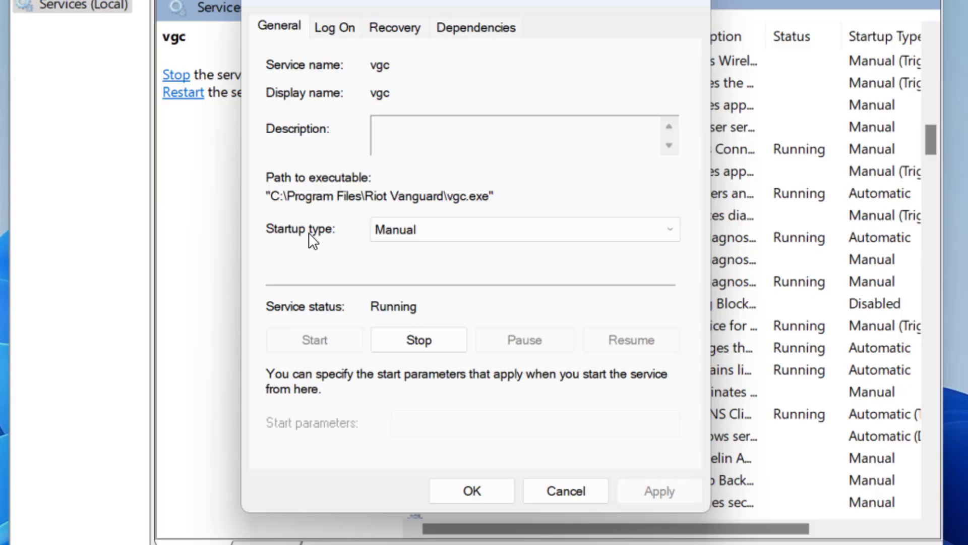
- Set the vgc service's startup type to Automatic, apply the change and minimize the Services window
{"action": "left_click", "coordinate": [396, 234]}
{"action": "left_click", "coordinate": [406, 266]}
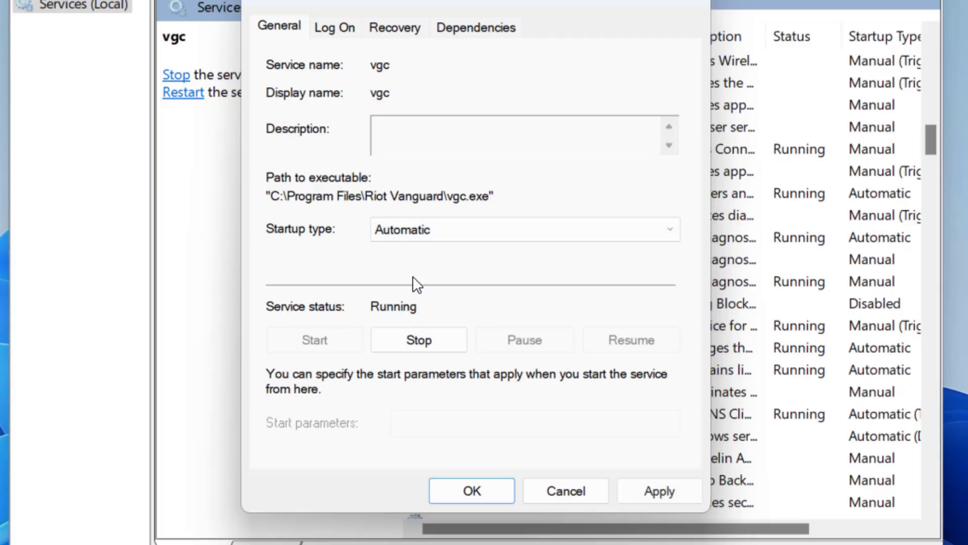
{"action": "left_click", "coordinate": [653, 491]}
{"action": "left_click", "coordinate": [472, 490]}
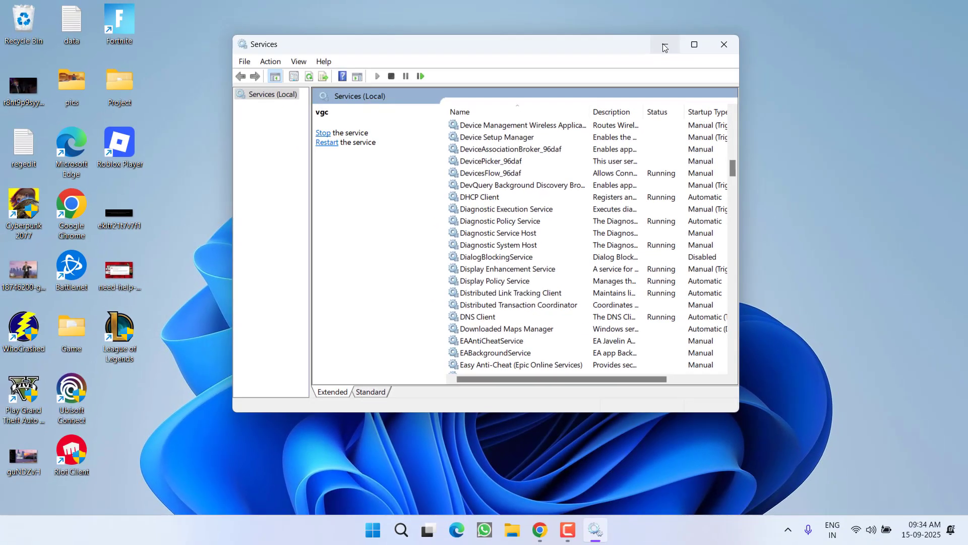
{"action": "left_click", "coordinate": [663, 45]}
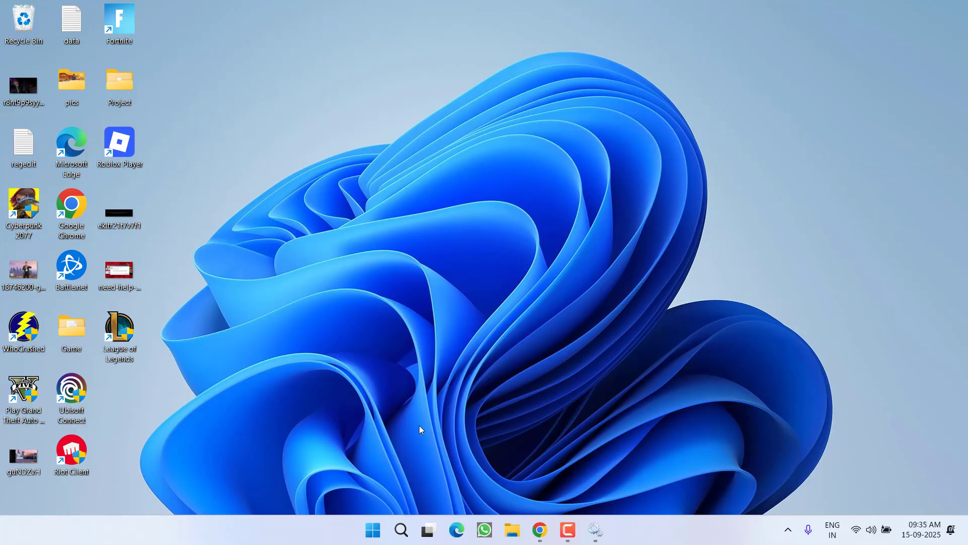
- Open System Configuration by running msconfig
{"action": "right_click", "coordinate": [375, 525]}
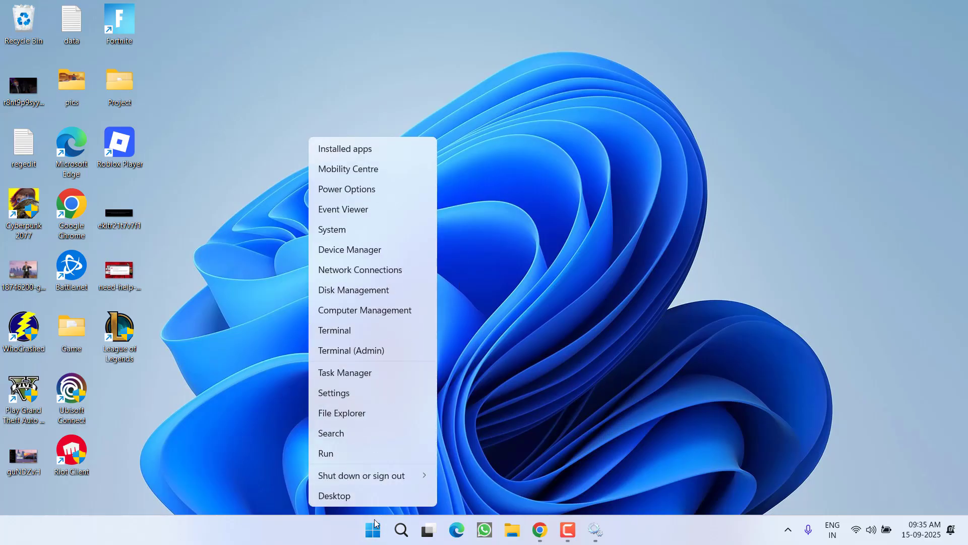
{"action": "left_click", "coordinate": [341, 458]}
{"action": "type", "text": "ms"}
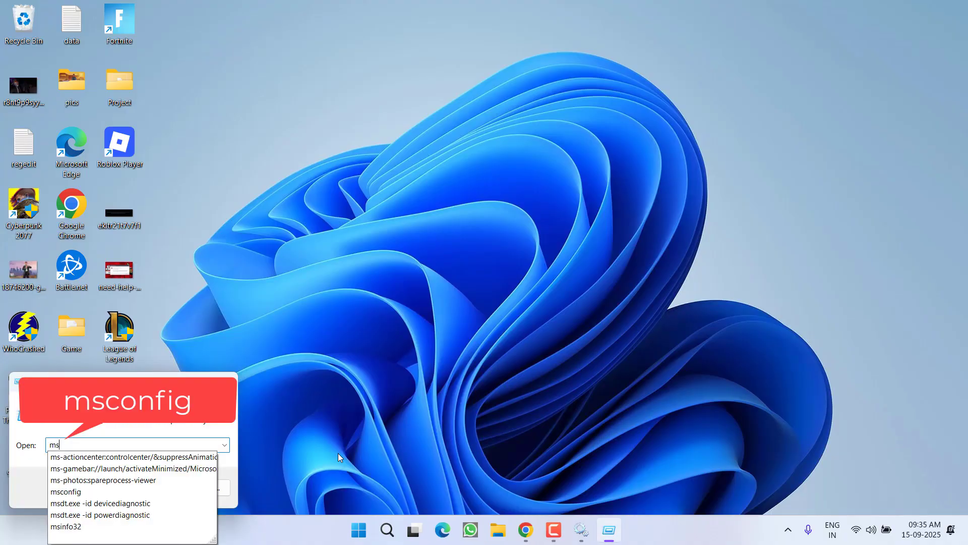
{"action": "type", "text": "co"}
{"action": "key", "text": "Down"}
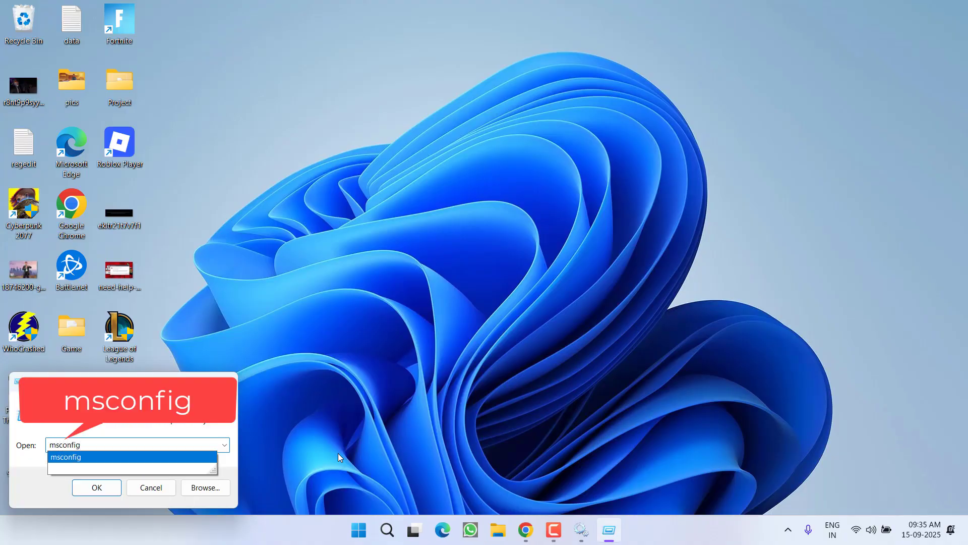
{"action": "key", "text": "Return"}
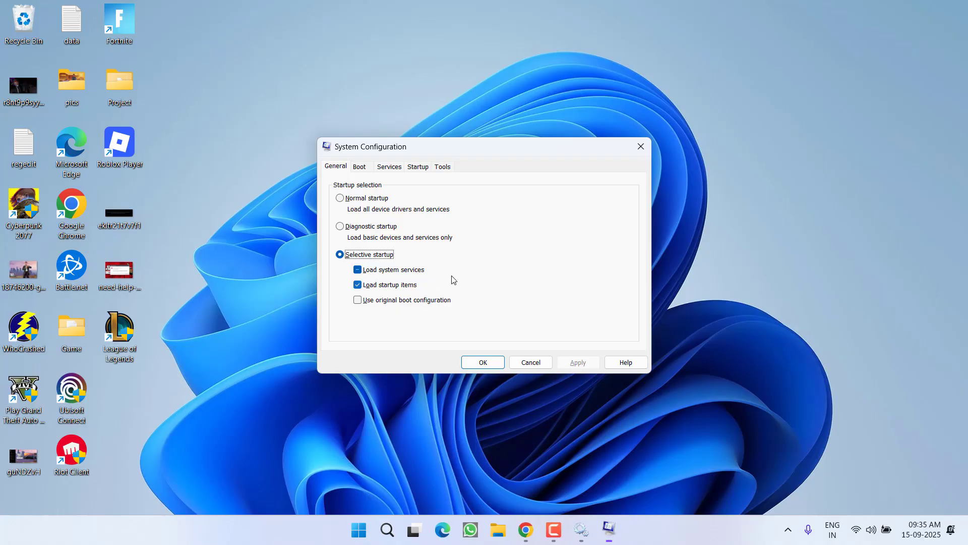
- Hide all Microsoft services in the services list, check that vgc from Riot Games is enabled, and accept the configuration
{"action": "left_click", "coordinate": [387, 169]}
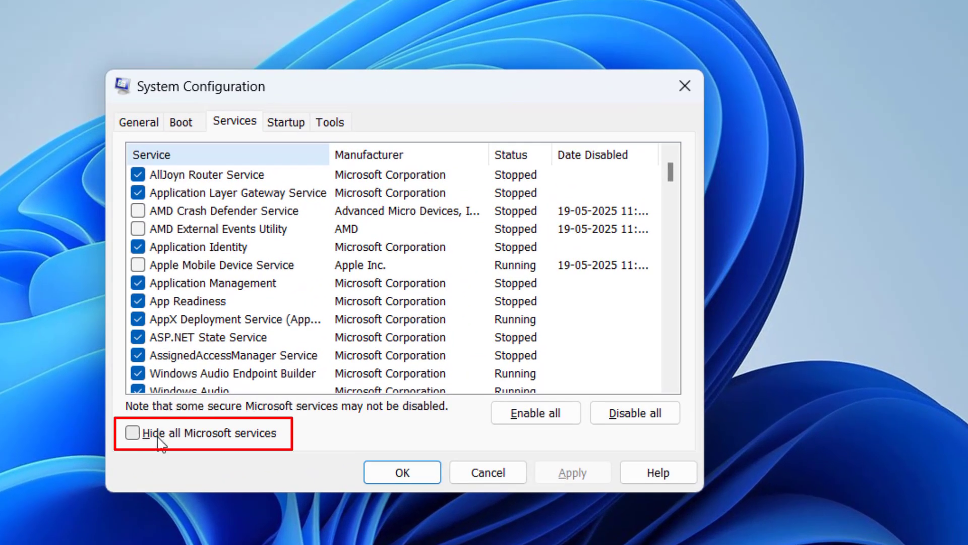
{"action": "left_click", "coordinate": [157, 435]}
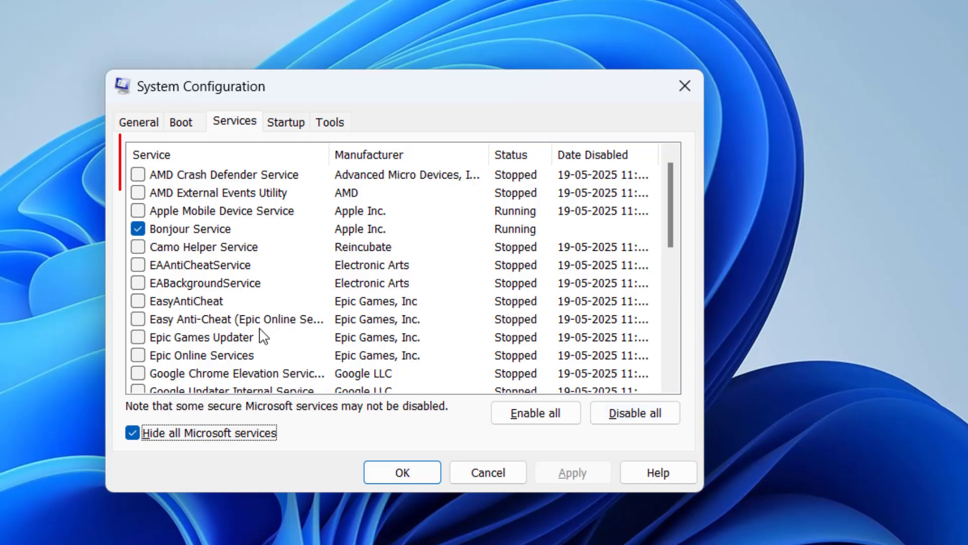
{"action": "scroll", "coordinate": [237, 275], "scroll_direction": "down", "scroll_amount": 5}
{"action": "scroll", "coordinate": [235, 275], "scroll_direction": "up", "scroll_amount": 5}
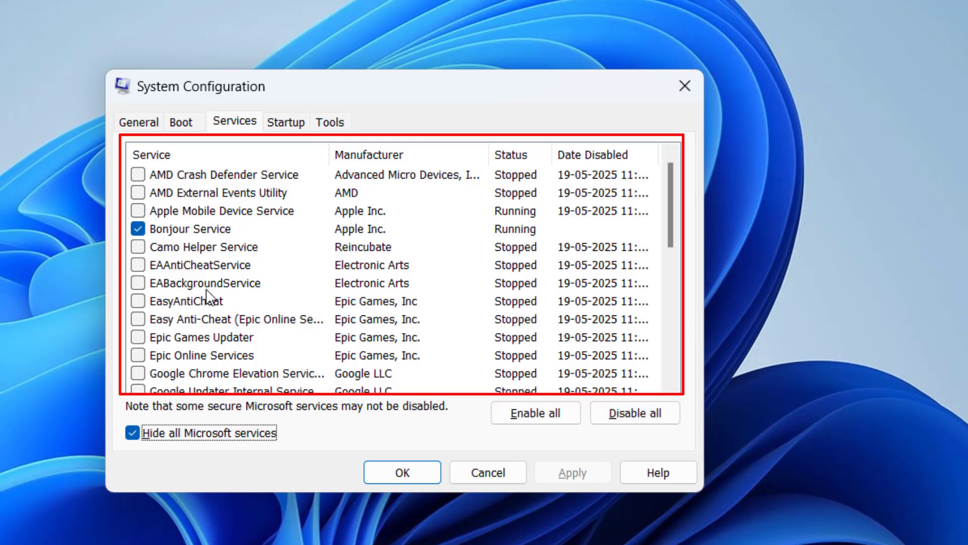
{"action": "scroll", "coordinate": [201, 292], "scroll_direction": "down", "scroll_amount": 7}
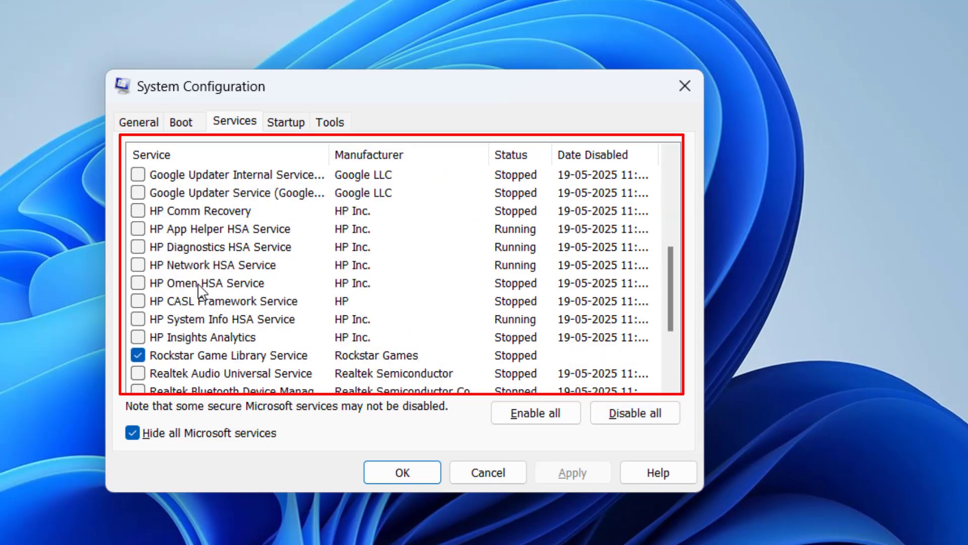
{"action": "left_click", "coordinate": [160, 373]}
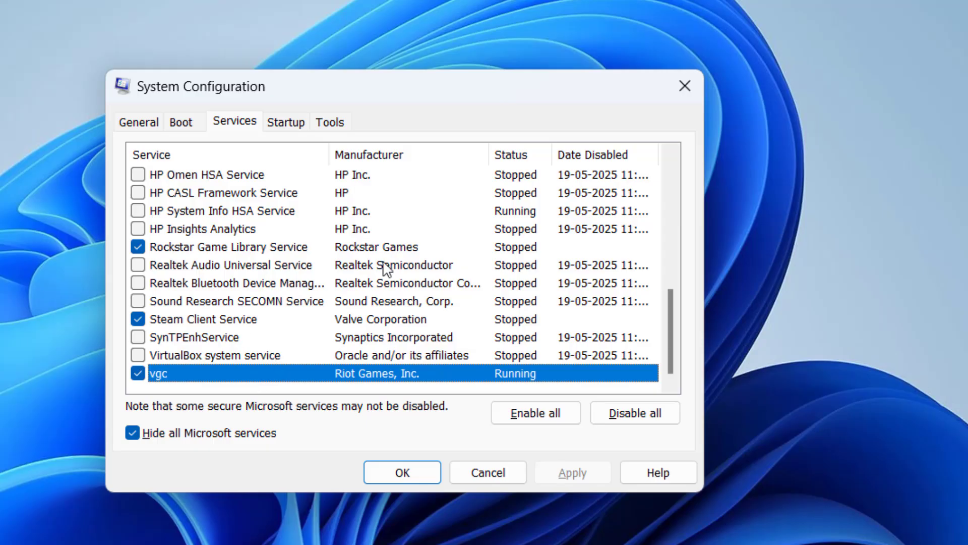
{"action": "left_click", "coordinate": [415, 475]}
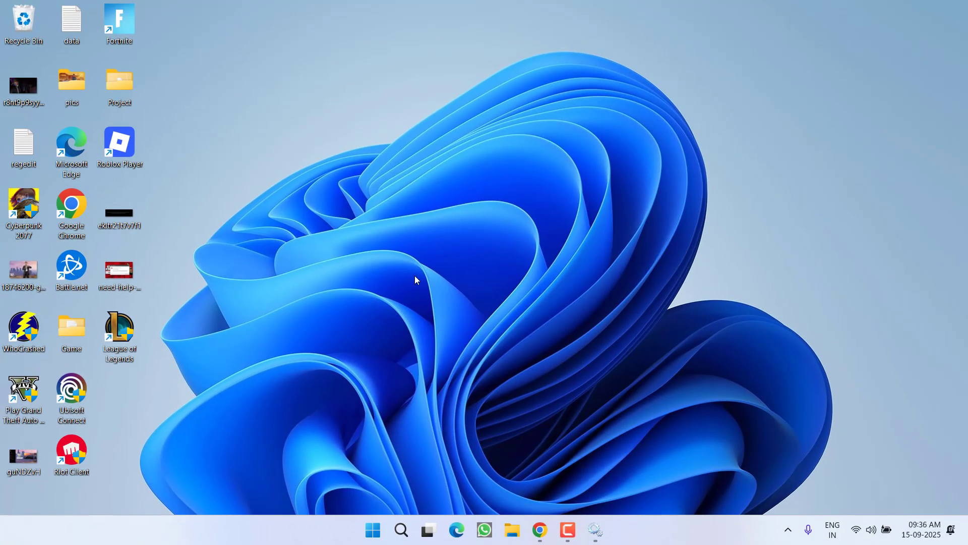
- Open Task Manager and filter the running processes by "riot"
{"action": "right_click", "coordinate": [662, 540]}
{"action": "left_click", "coordinate": [691, 479]}
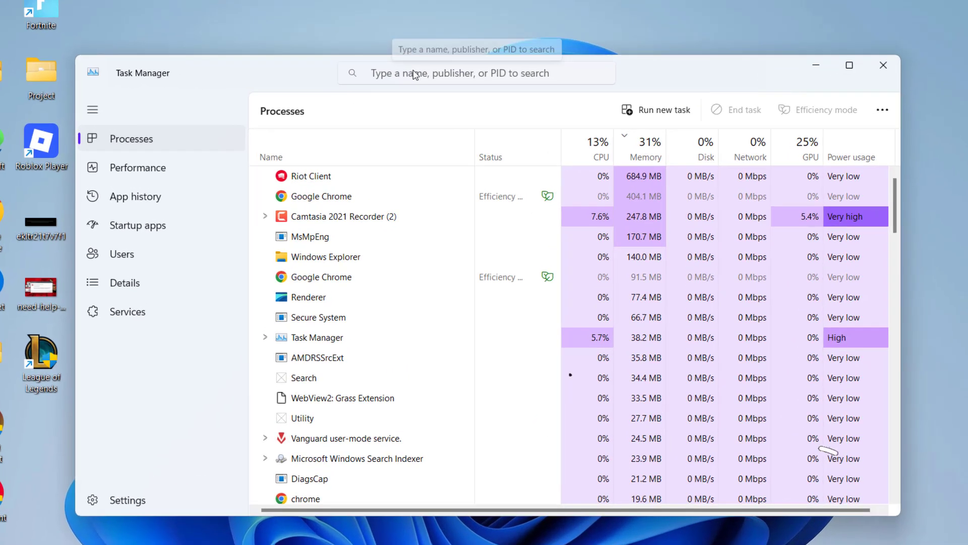
{"action": "left_click", "coordinate": [399, 76]}
{"action": "type", "text": "riot"}
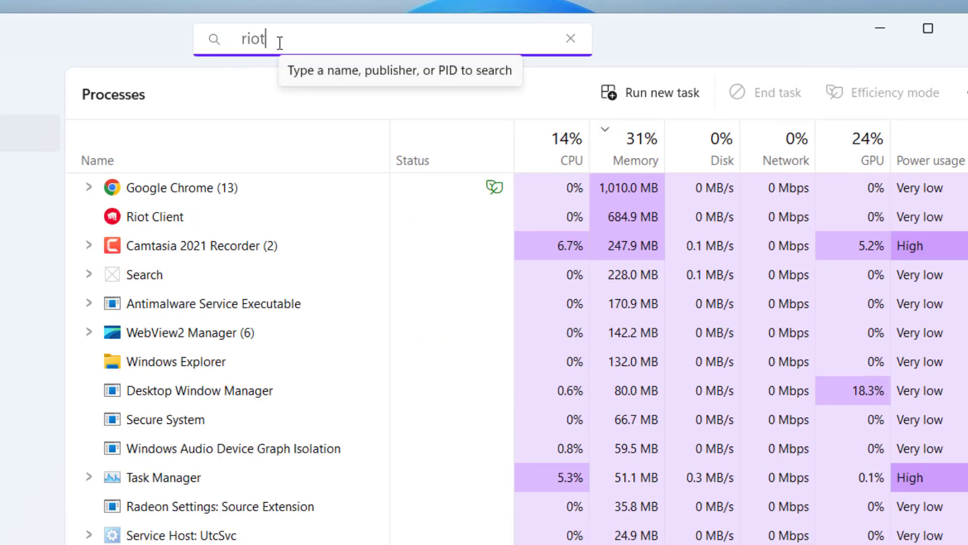
- End the Riot Client and Vanguard user-mode service processes
{"action": "left_click", "coordinate": [172, 190]}
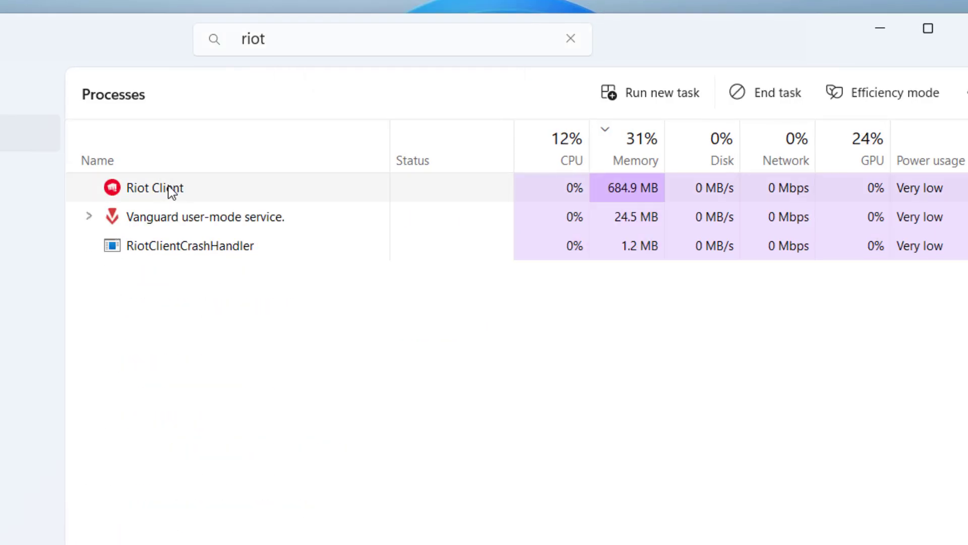
{"action": "right_click", "coordinate": [172, 191]}
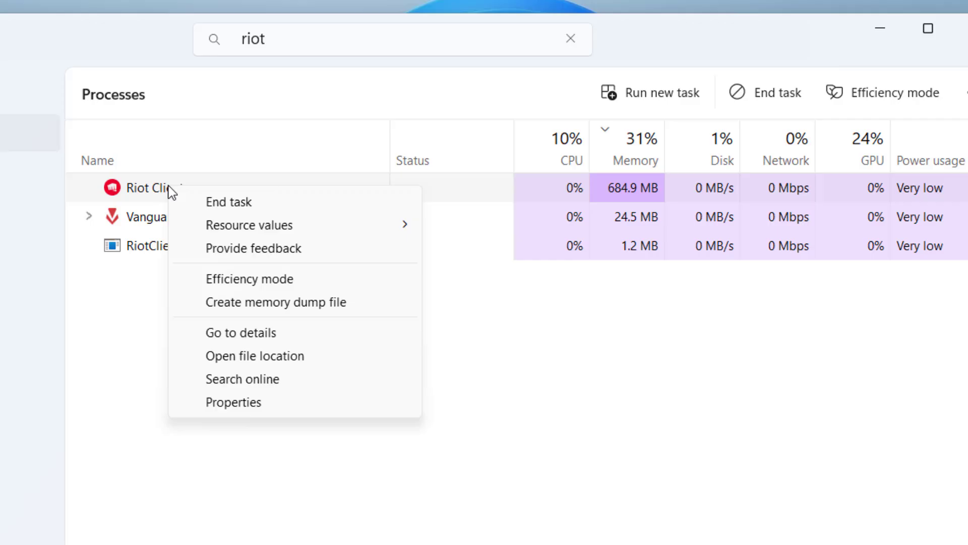
{"action": "left_click", "coordinate": [229, 203]}
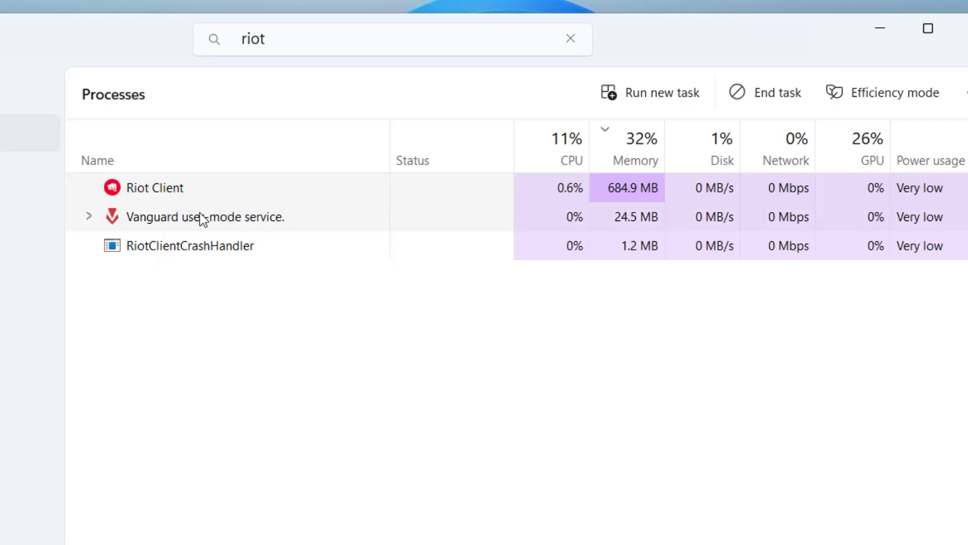
{"action": "right_click", "coordinate": [163, 188]}
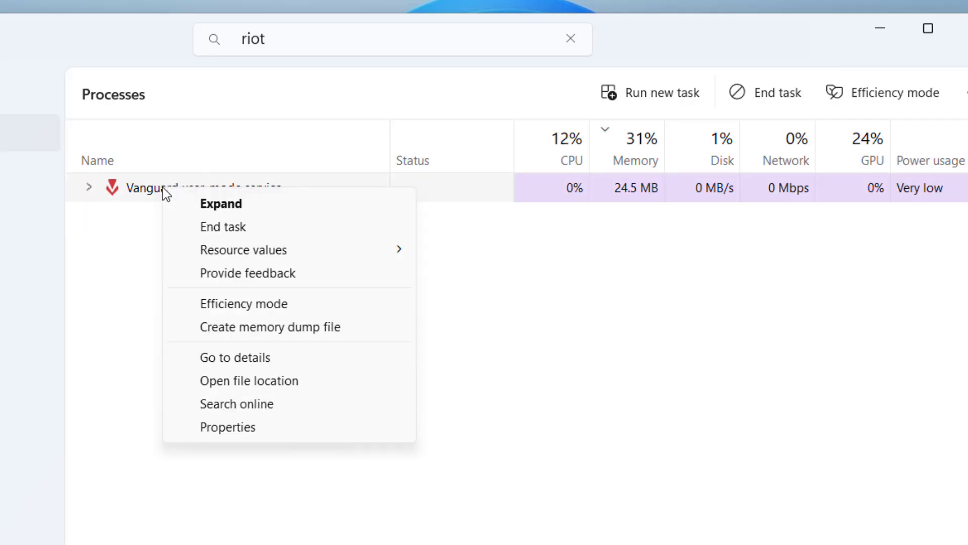
{"action": "left_click", "coordinate": [238, 228]}
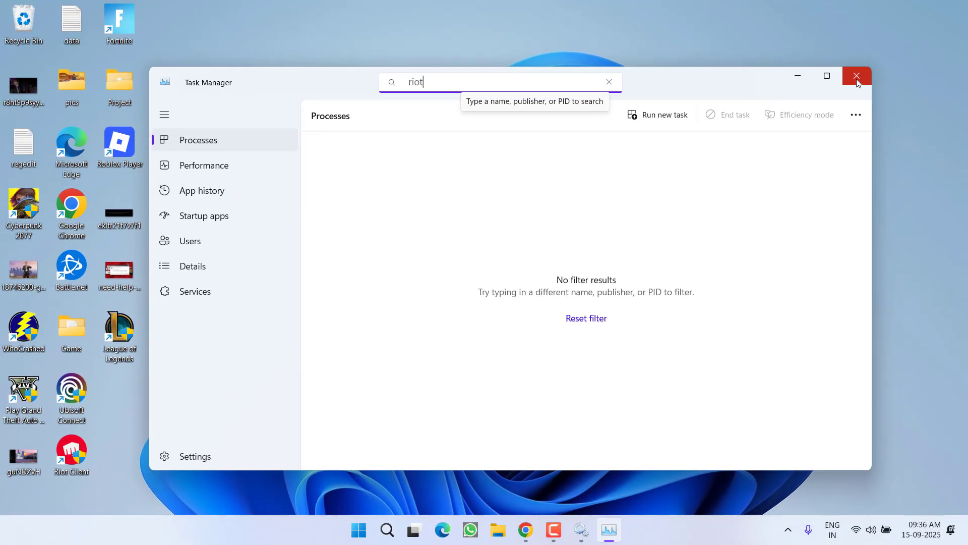
- Close Task Manager and open Command Prompt as administrator, allowing it to make changes
{"action": "left_click", "coordinate": [858, 75]}
{"action": "left_click", "coordinate": [378, 533]}
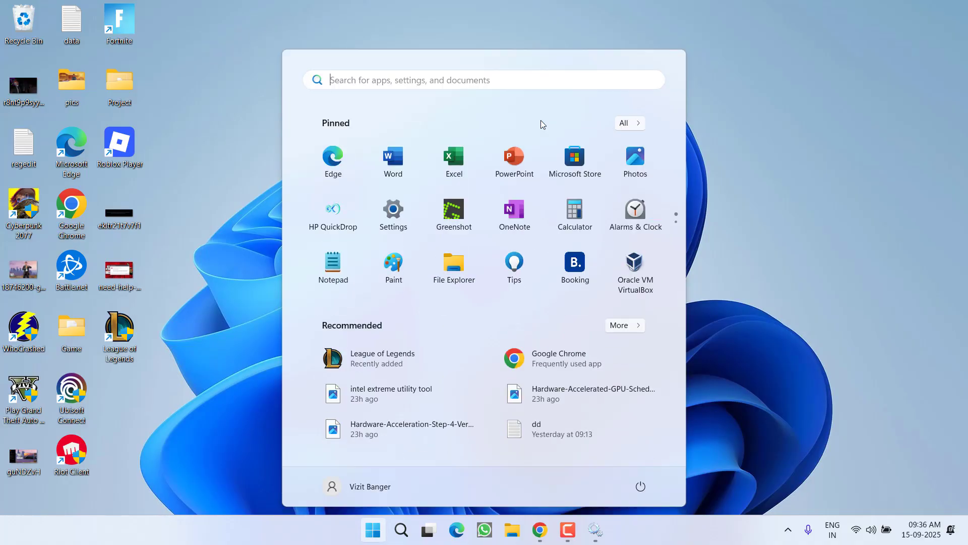
{"action": "type", "text": "mcm"}
{"action": "type", "text": "d"}
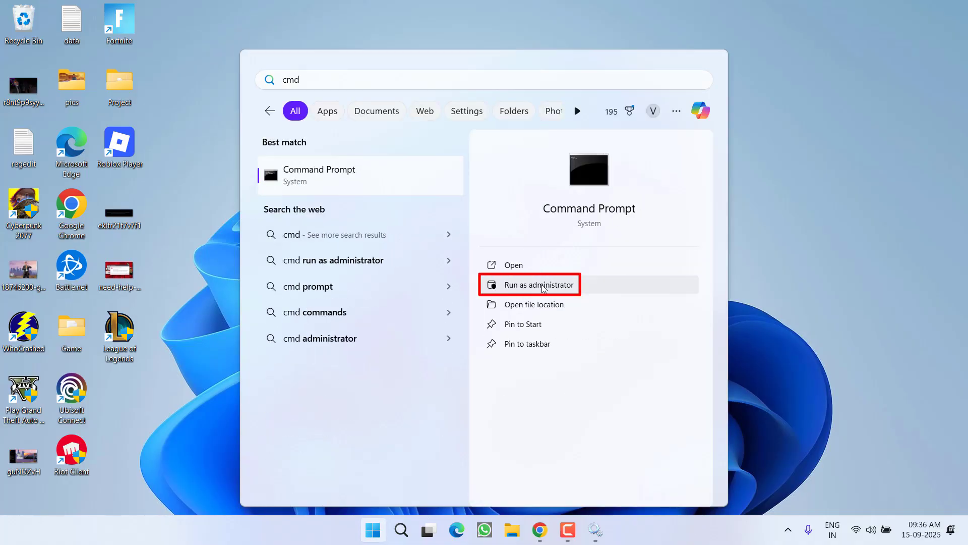
{"action": "left_click", "coordinate": [542, 287]}
{"action": "left_click", "coordinate": [418, 360]}
{"action": "left_click", "coordinate": [233, 199]}
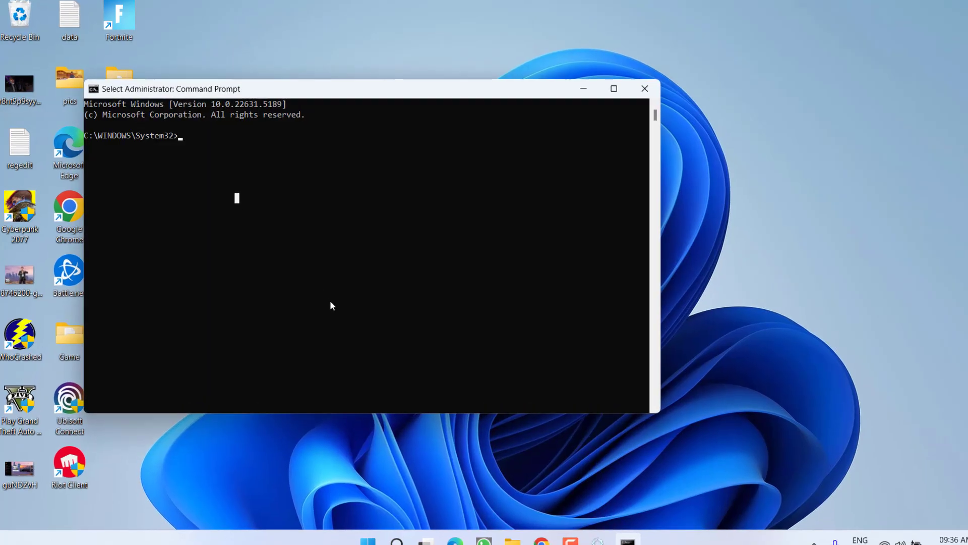
- Delete the vgc and vgk services with sc delete and close Command Prompt
{"action": "type", "text": "sc delete vgc"}
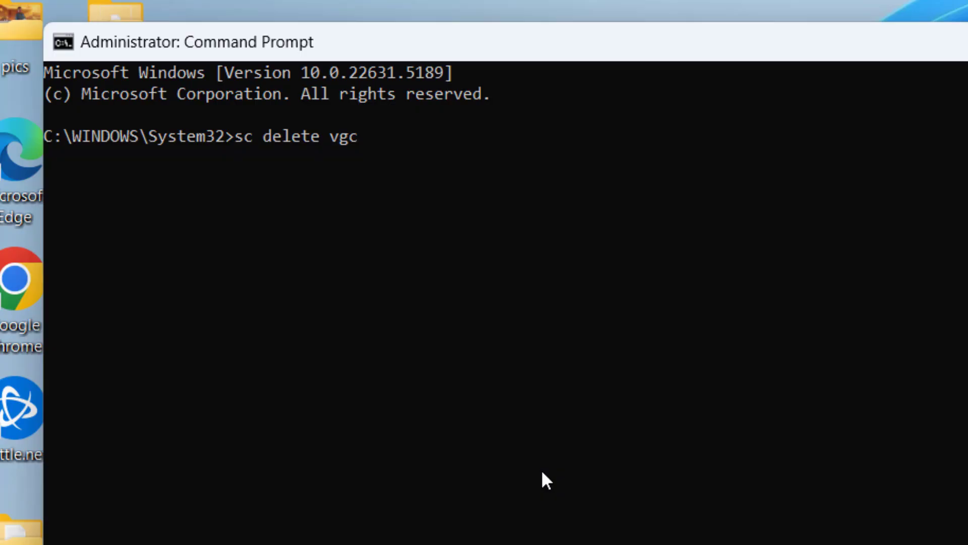
{"action": "key", "text": "Return"}
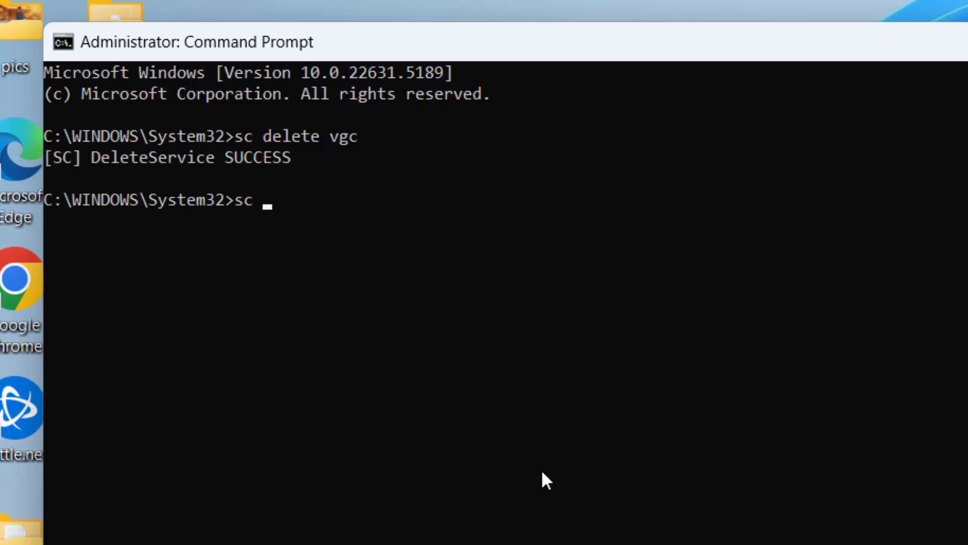
{"action": "type", "text": "sc delete v"}
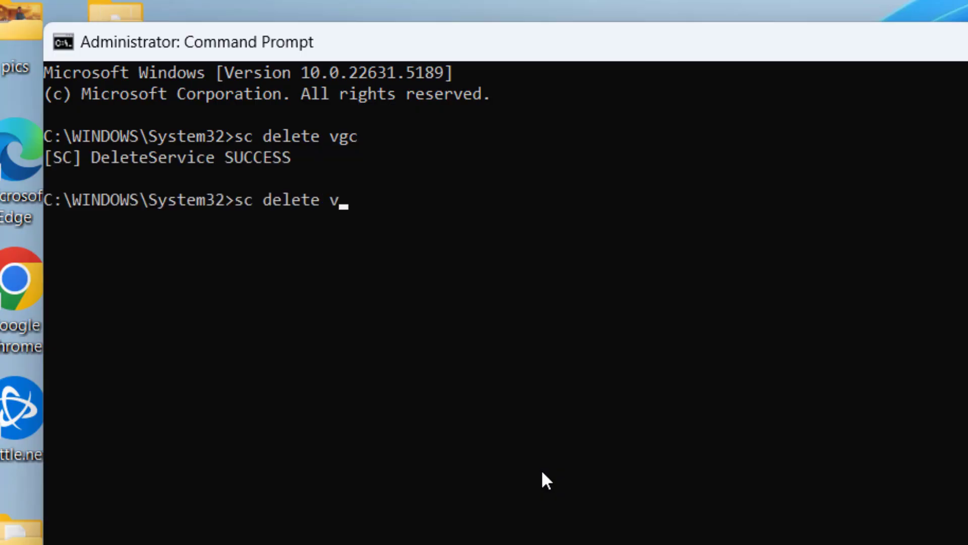
{"action": "type", "text": "gk"}
{"action": "key", "text": "Return"}
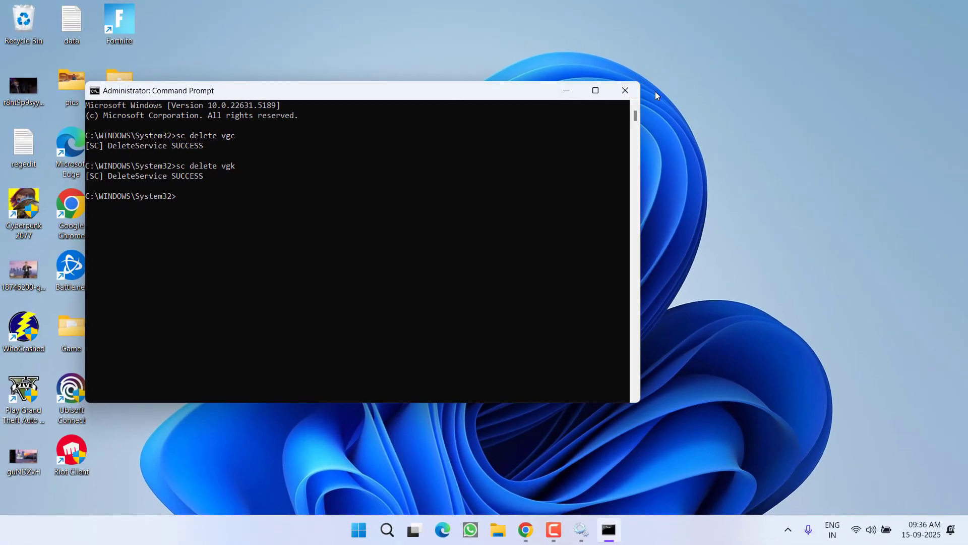
{"action": "left_click", "coordinate": [635, 91]}
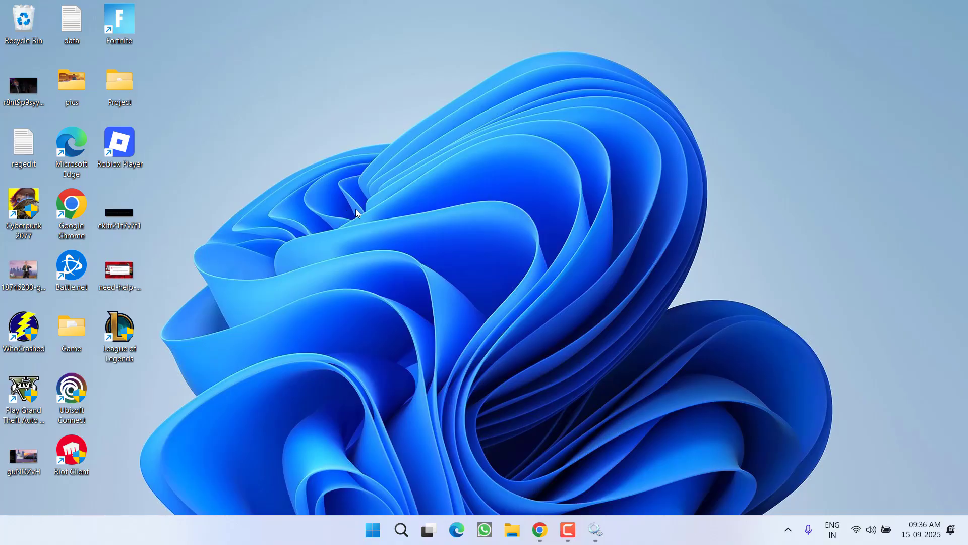
- Try to delete the Riot Vanguard folder from Program Files on the C: drive and close File Explorer
{"action": "key", "text": "super+e"}
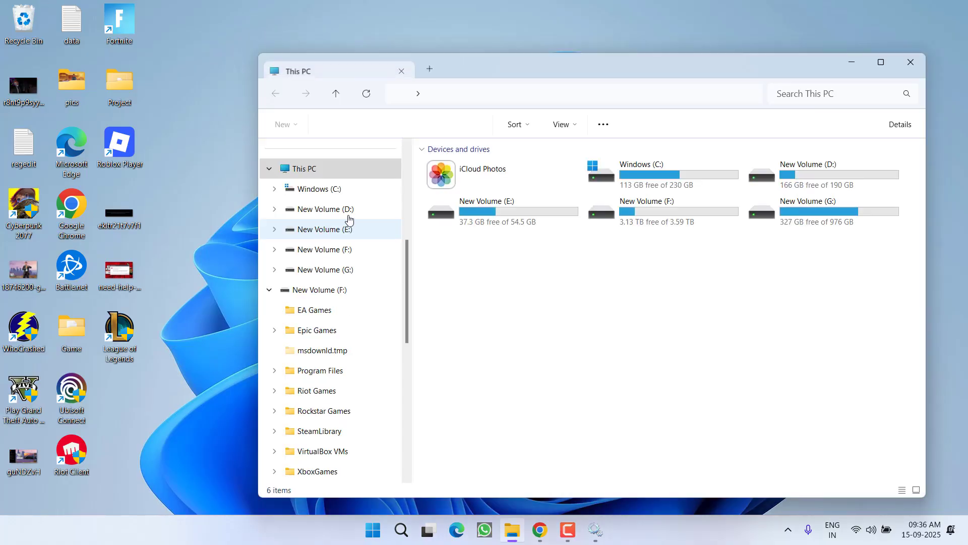
{"action": "double_click", "coordinate": [612, 177]}
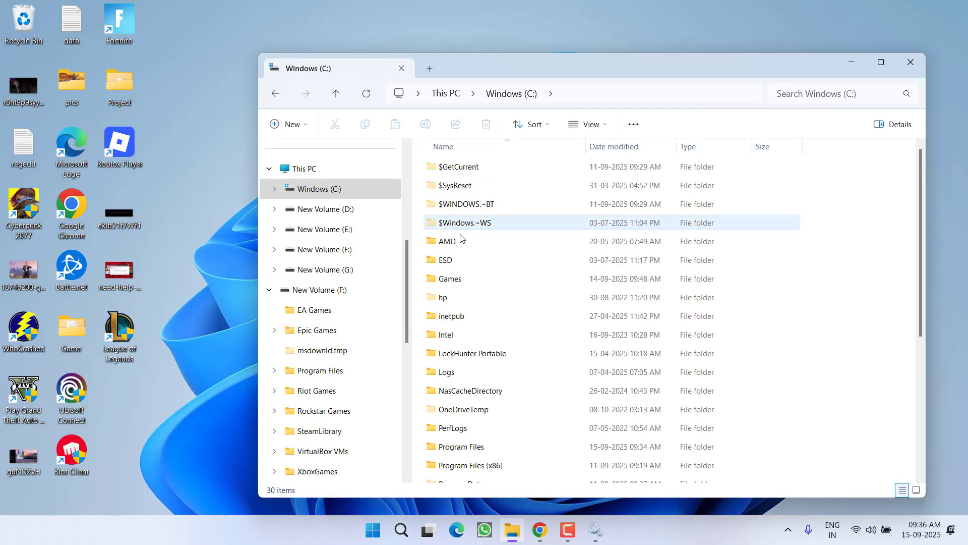
{"action": "key", "text": "p"}
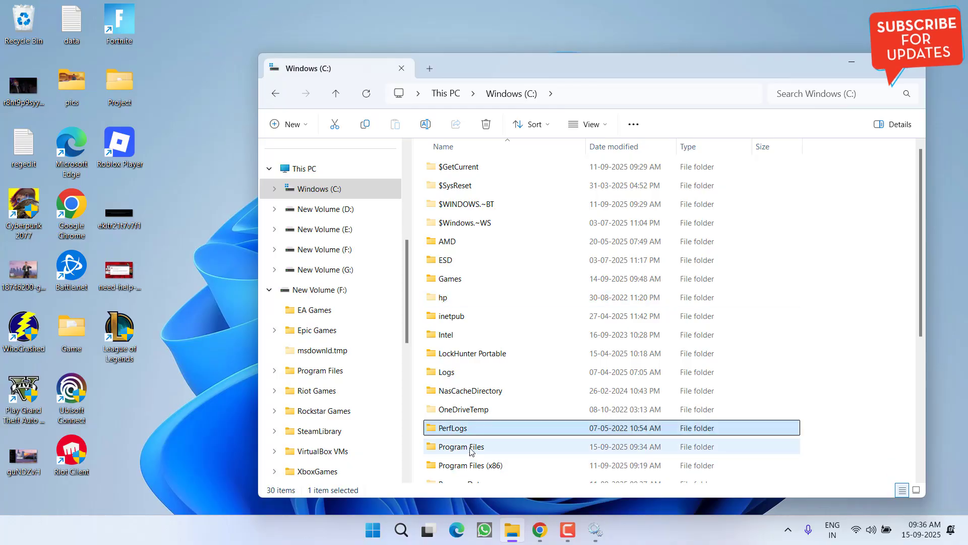
{"action": "double_click", "coordinate": [462, 447]}
{"action": "key", "text": "r"}
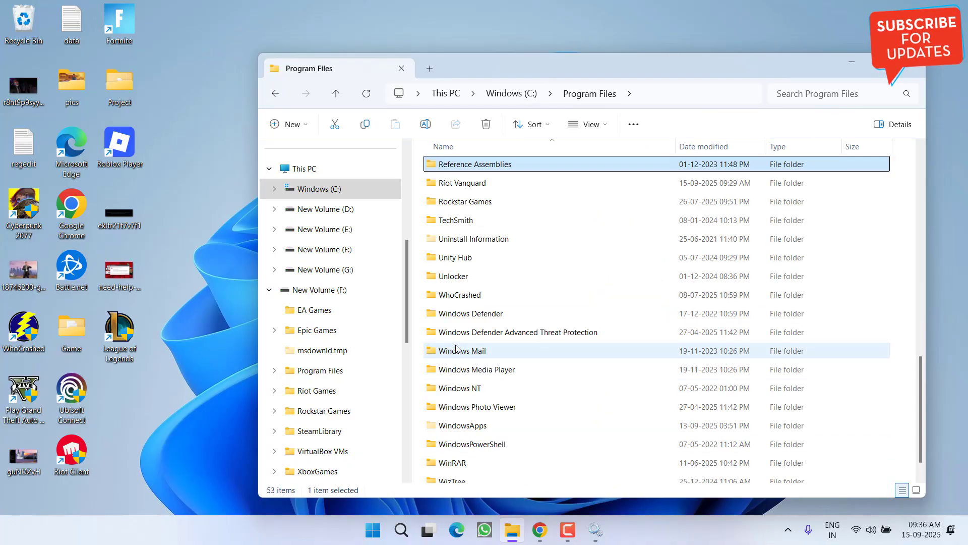
{"action": "left_click", "coordinate": [464, 184]}
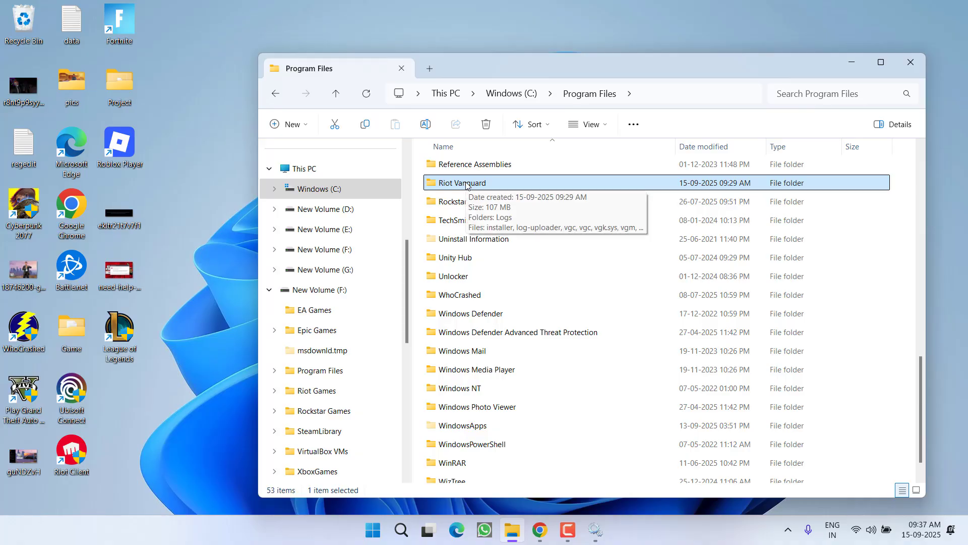
{"action": "right_click", "coordinate": [466, 186]}
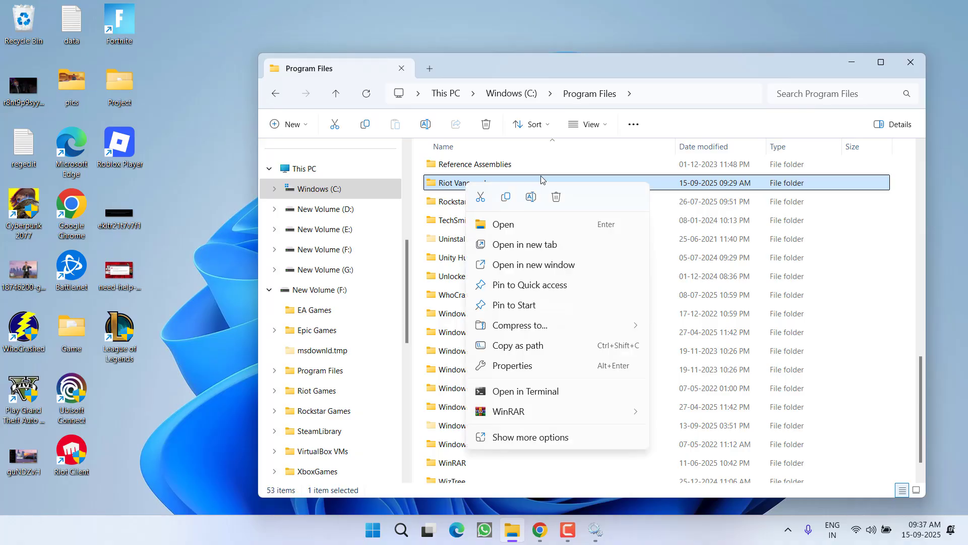
{"action": "left_click", "coordinate": [558, 199]}
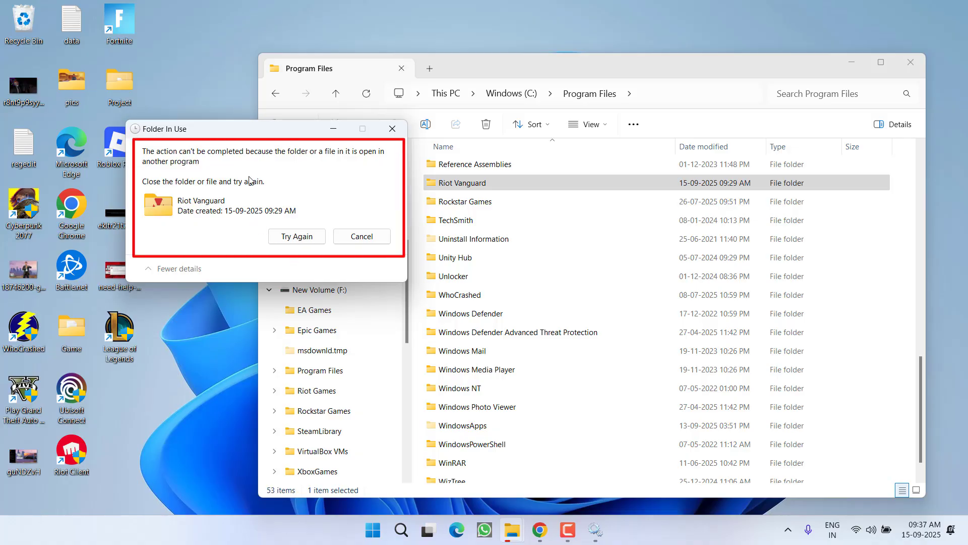
{"action": "left_click", "coordinate": [348, 236]}
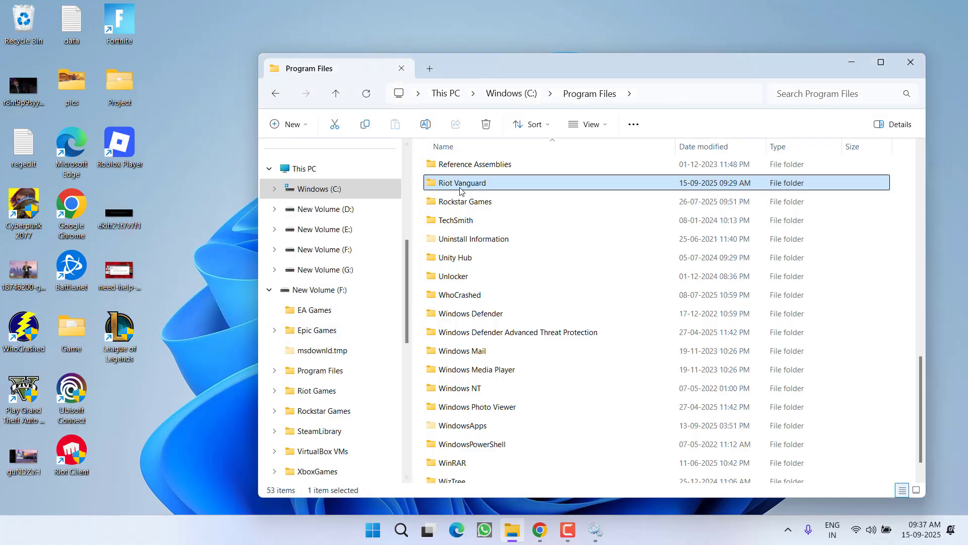
{"action": "left_click", "coordinate": [911, 62]}
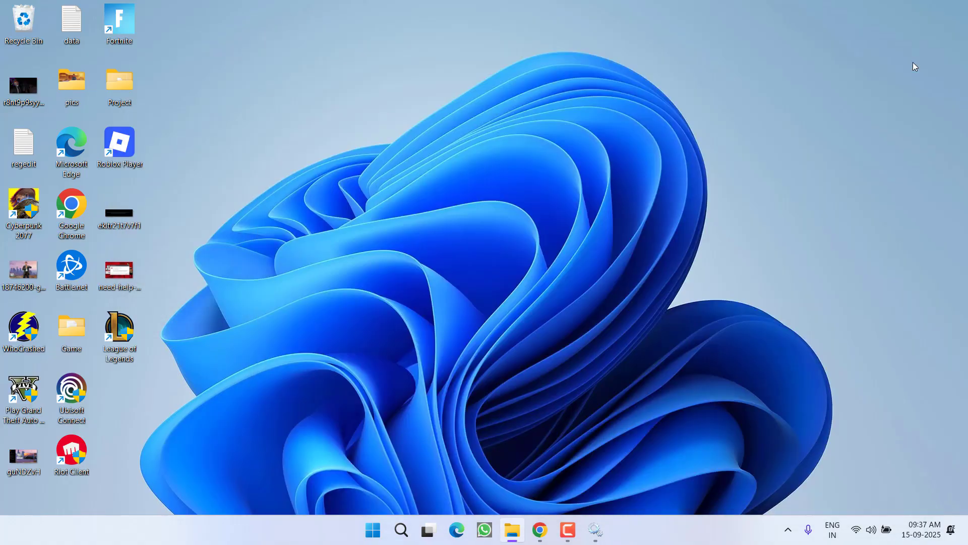
- Launch Riot Client and allow it to make changes to the device
{"action": "key", "text": "super"}
{"action": "type", "text": "riot"}
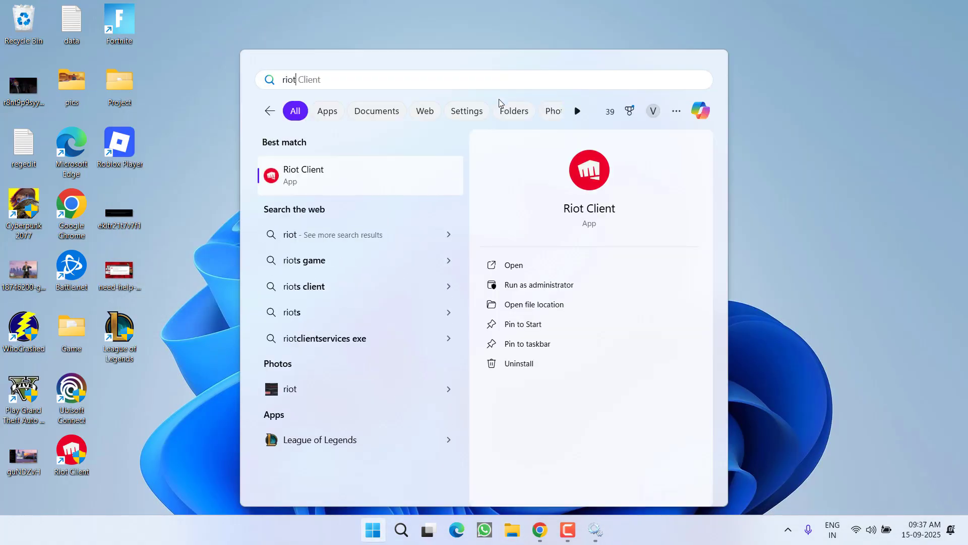
{"action": "key", "text": "Return"}
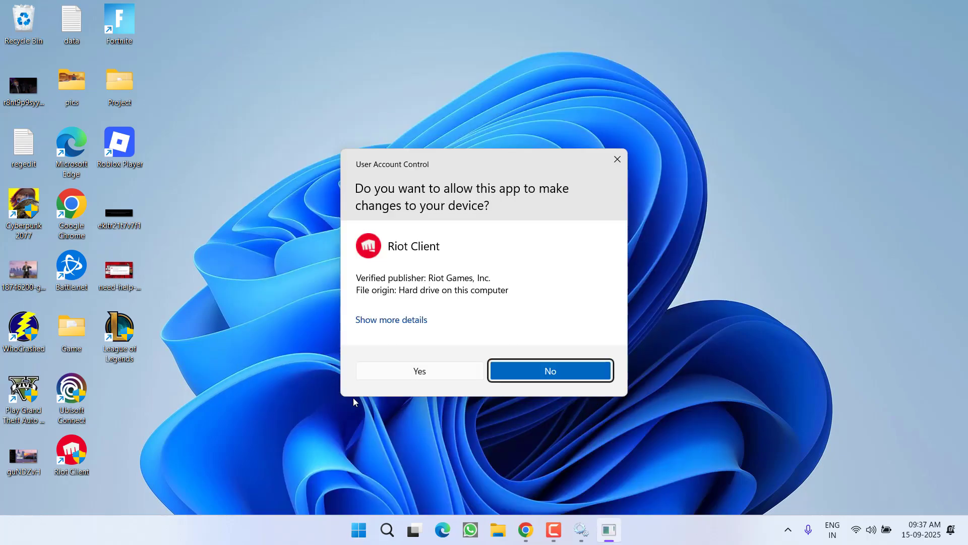
{"action": "left_click", "coordinate": [390, 368]}
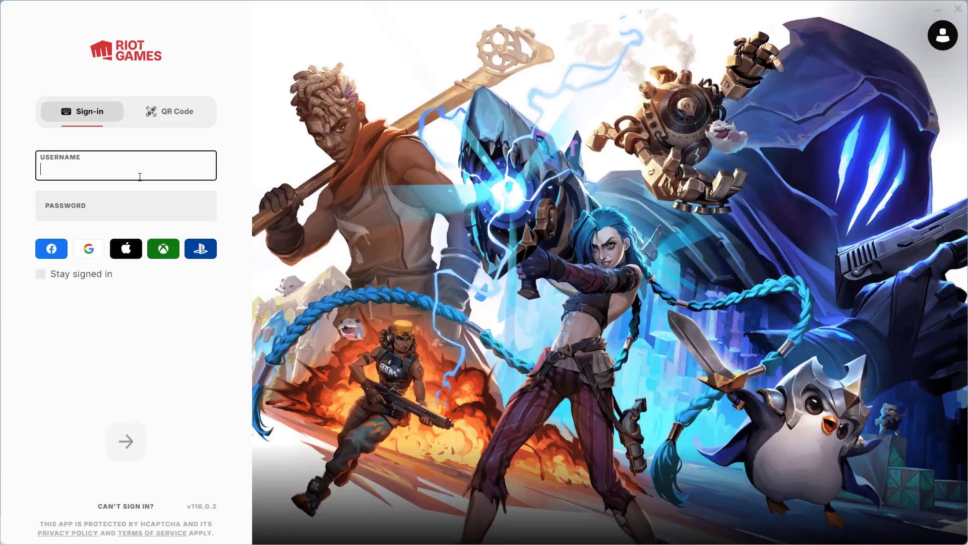
- Sign in to the Riot account by entering its username and password
{"action": "type", "text": "vizitbanger"}
{"action": "key", "text": "Tab"}
{"action": "type", "text": "•"}
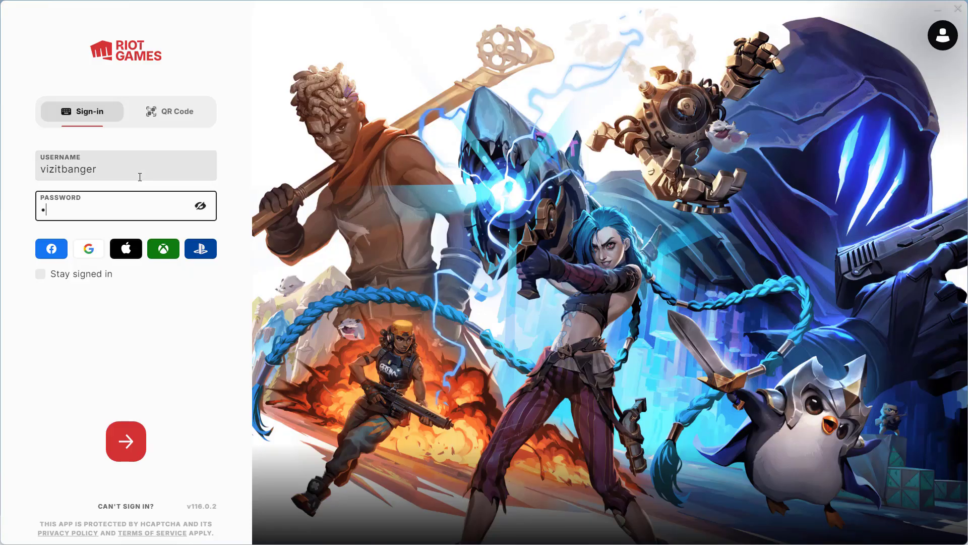
{"action": "key", "text": "Return"}
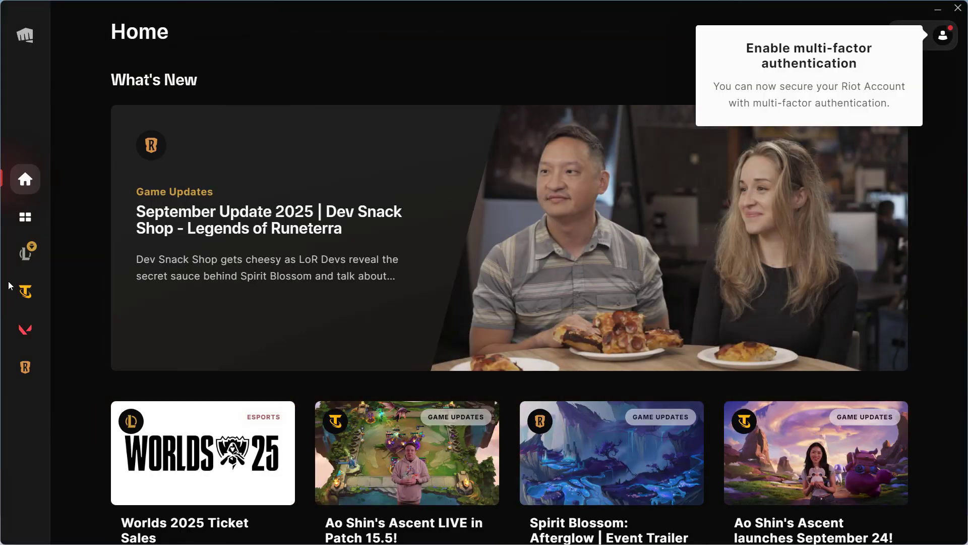
- Open the League of Legends page in Riot Client
{"action": "left_click", "coordinate": [17, 262]}
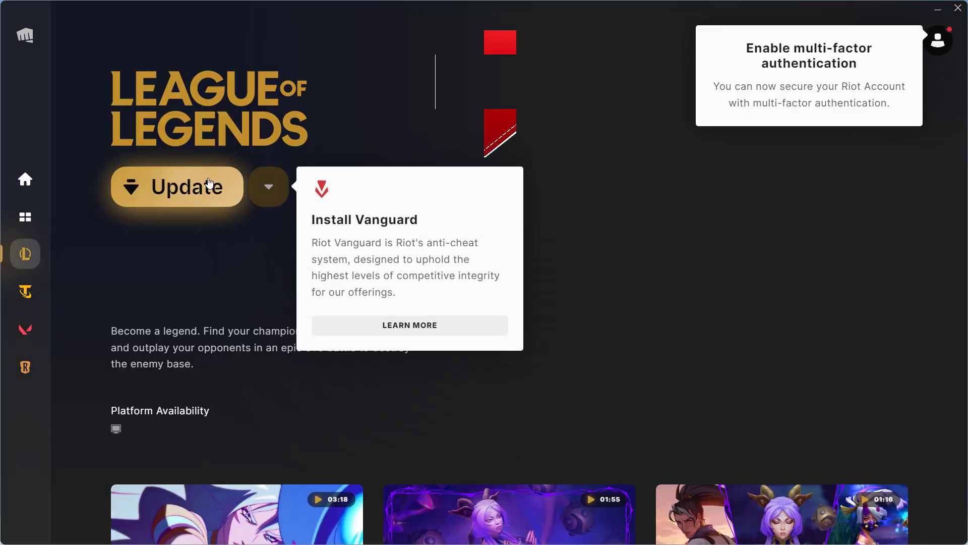